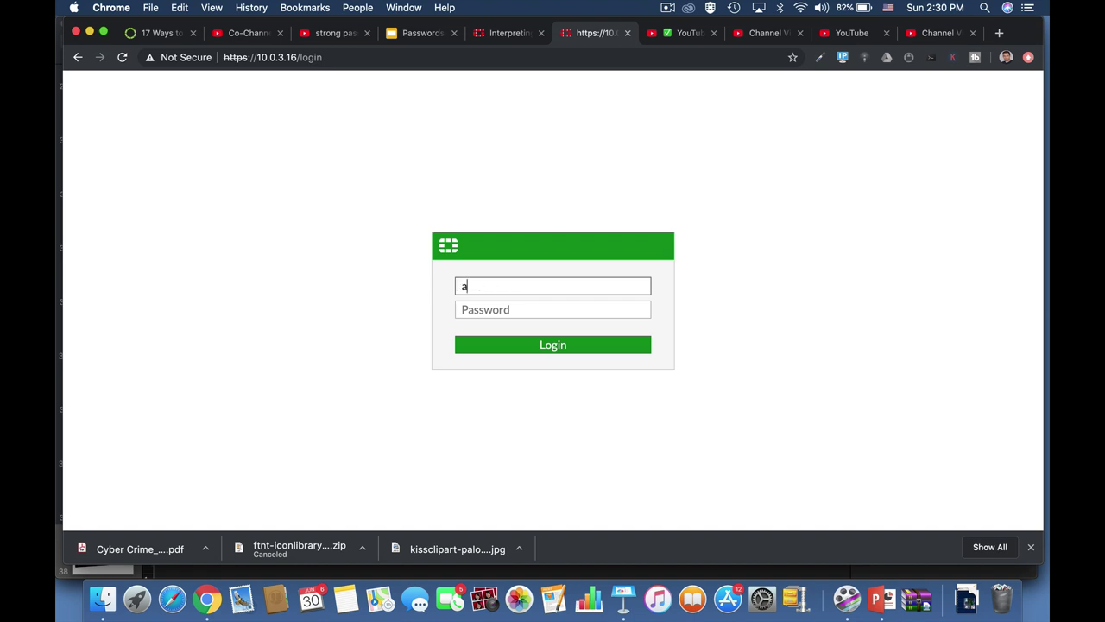
Sign in as admin and begin adding a new local user
{"action": "type", "text": "in"}
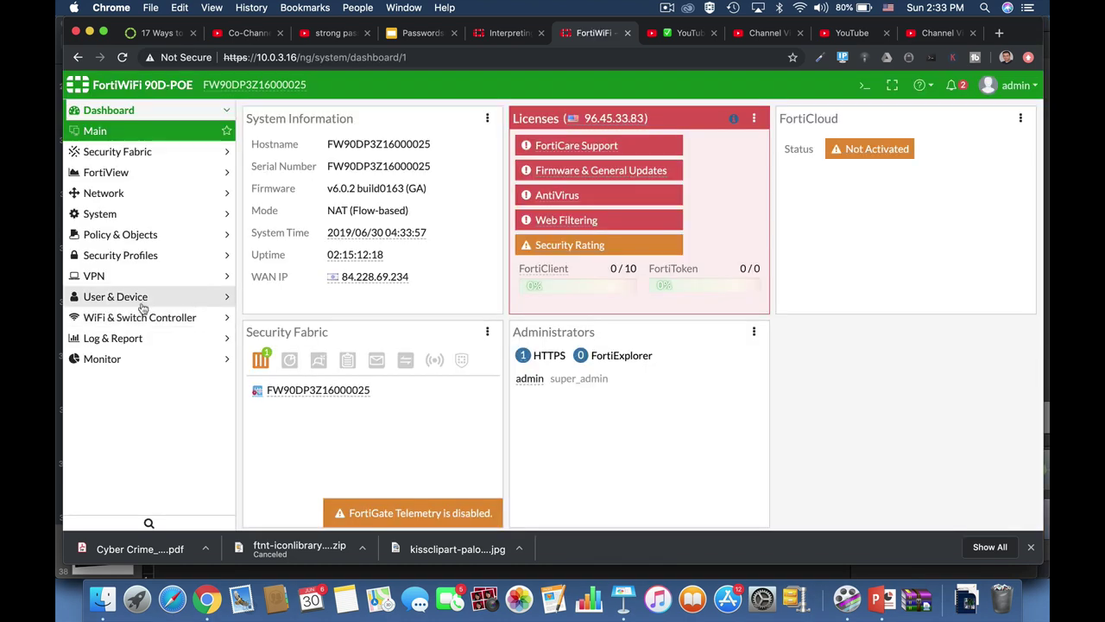
{"action": "left_click", "coordinate": [130, 298]}
{"action": "left_click", "coordinate": [139, 306]}
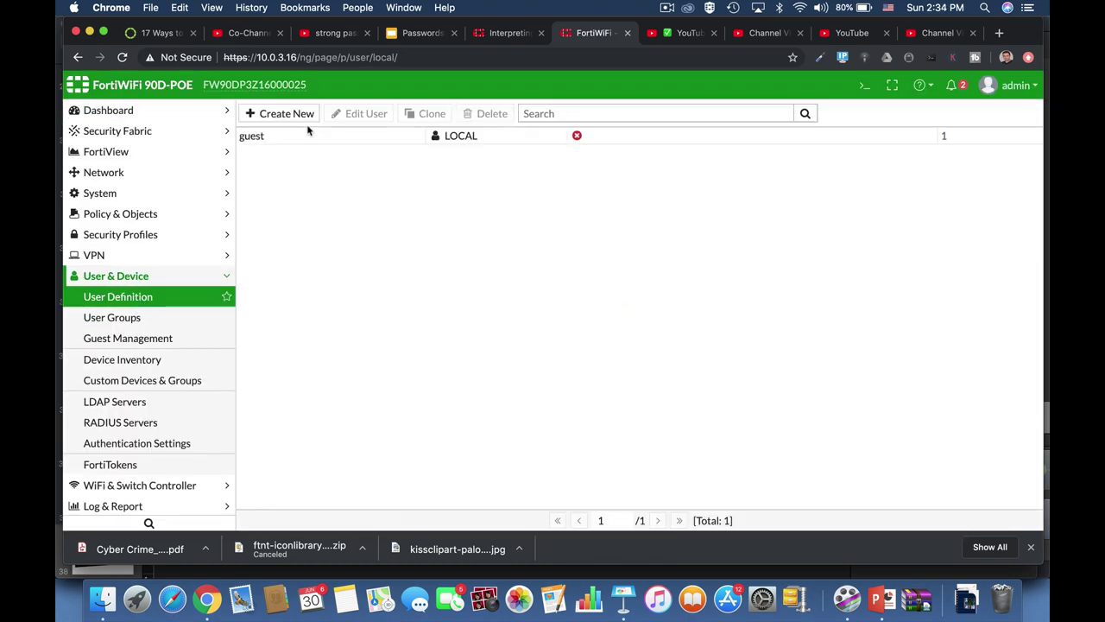
{"action": "left_click", "coordinate": [281, 112]}
Create local user 'testuser' with a password, finishing the remaining wizard steps
{"action": "left_click", "coordinate": [641, 517]}
{"action": "left_click", "coordinate": [363, 165]}
{"action": "type", "text": "testuser"}
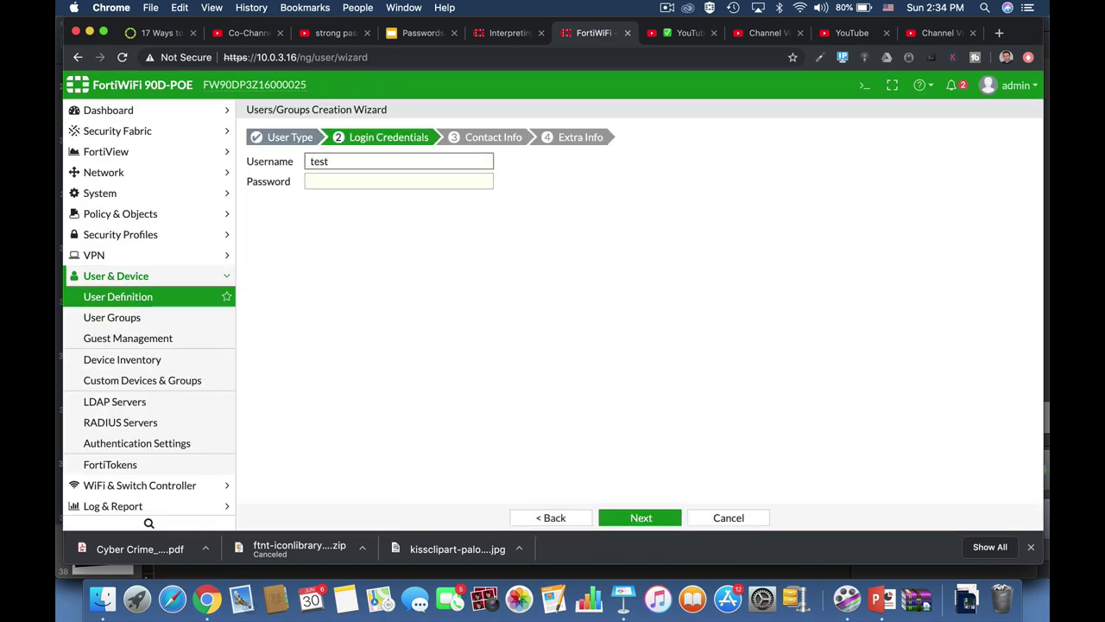
{"action": "key", "text": "Tab"}
{"action": "left_click", "coordinate": [640, 517]}
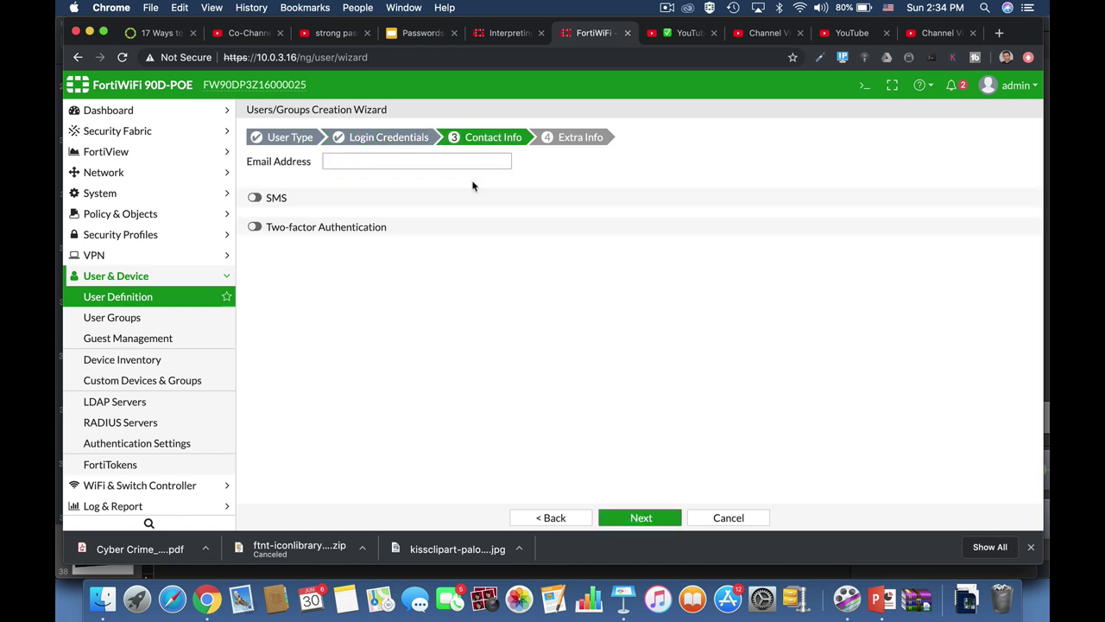
{"action": "left_click", "coordinate": [641, 517]}
{"action": "left_click", "coordinate": [641, 518]}
Start a new administrator, enter a password, then discard the form
{"action": "left_click", "coordinate": [137, 195]}
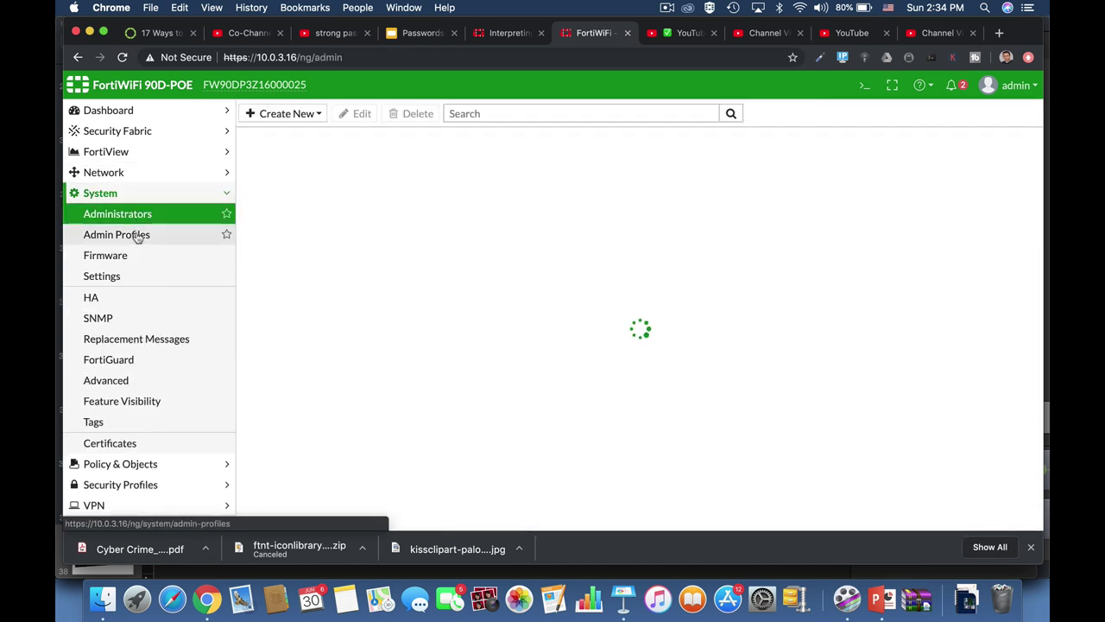
{"action": "left_click", "coordinate": [284, 113]}
{"action": "left_click", "coordinate": [309, 131]}
{"action": "left_click", "coordinate": [515, 231]}
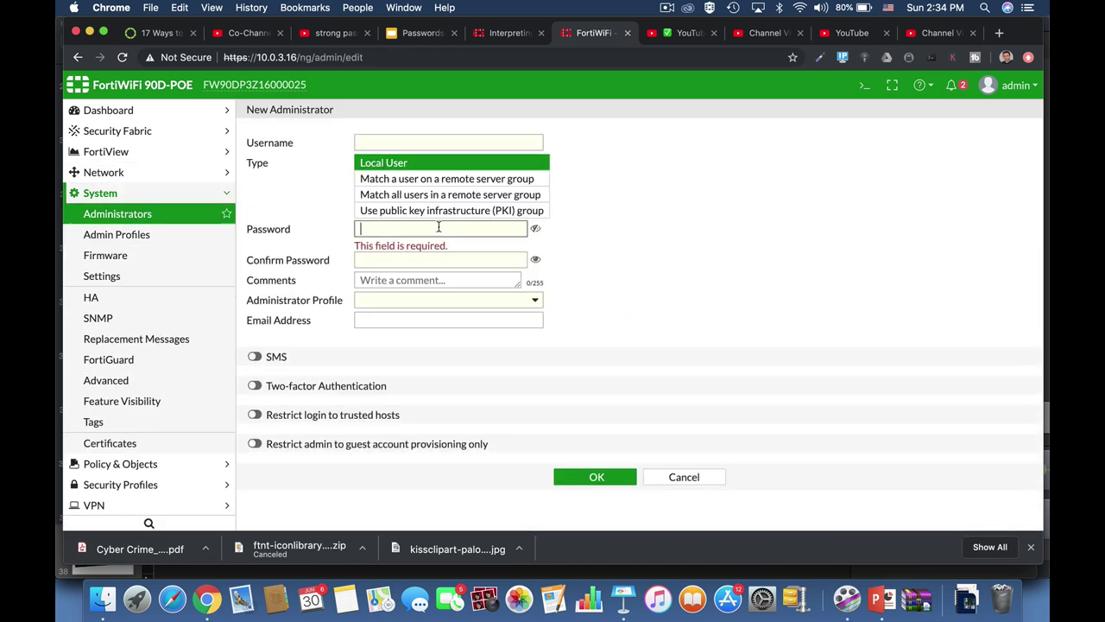
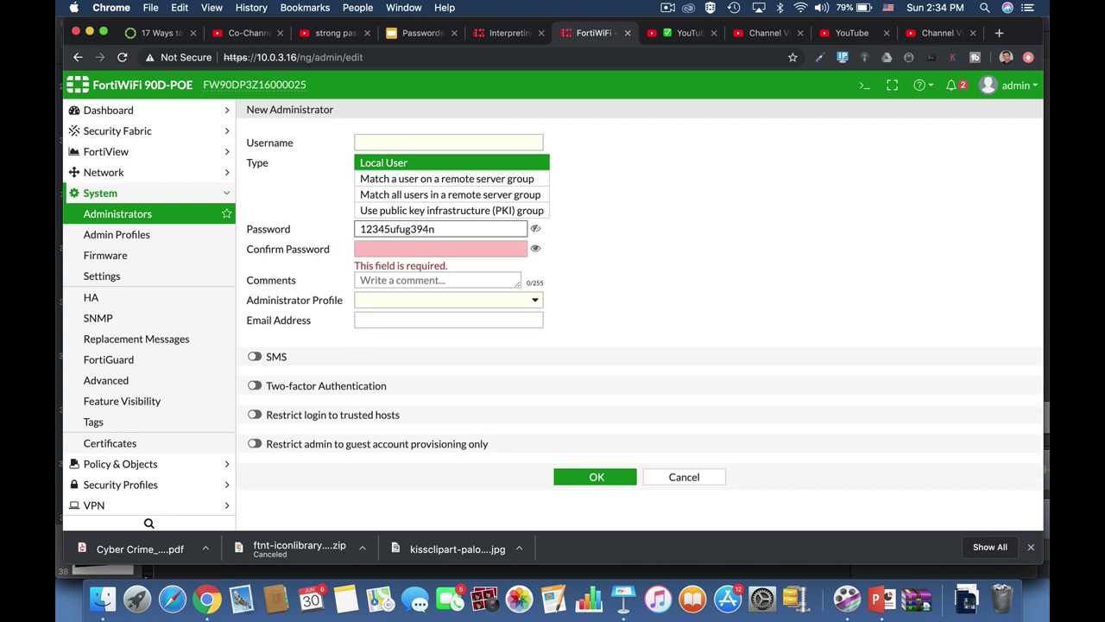
{"action": "left_click", "coordinate": [684, 475]}
In the IPsec Wizard, name the tunnel fdfdg and enter a pre-shared key
{"action": "left_click", "coordinate": [188, 505]}
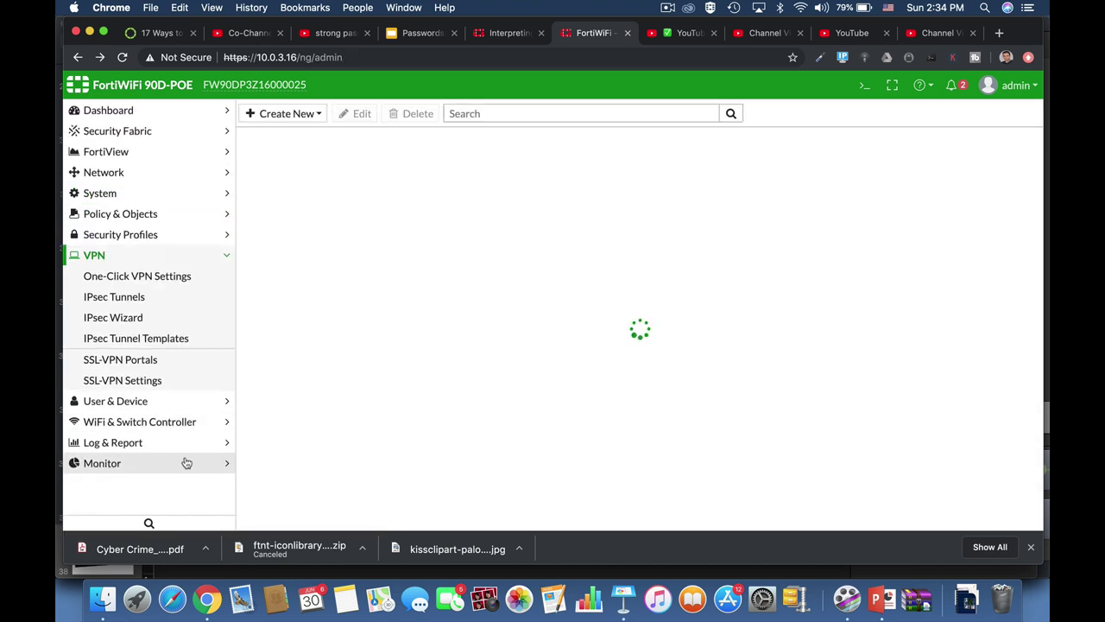
{"action": "left_click", "coordinate": [170, 281]}
{"action": "left_click", "coordinate": [114, 317]}
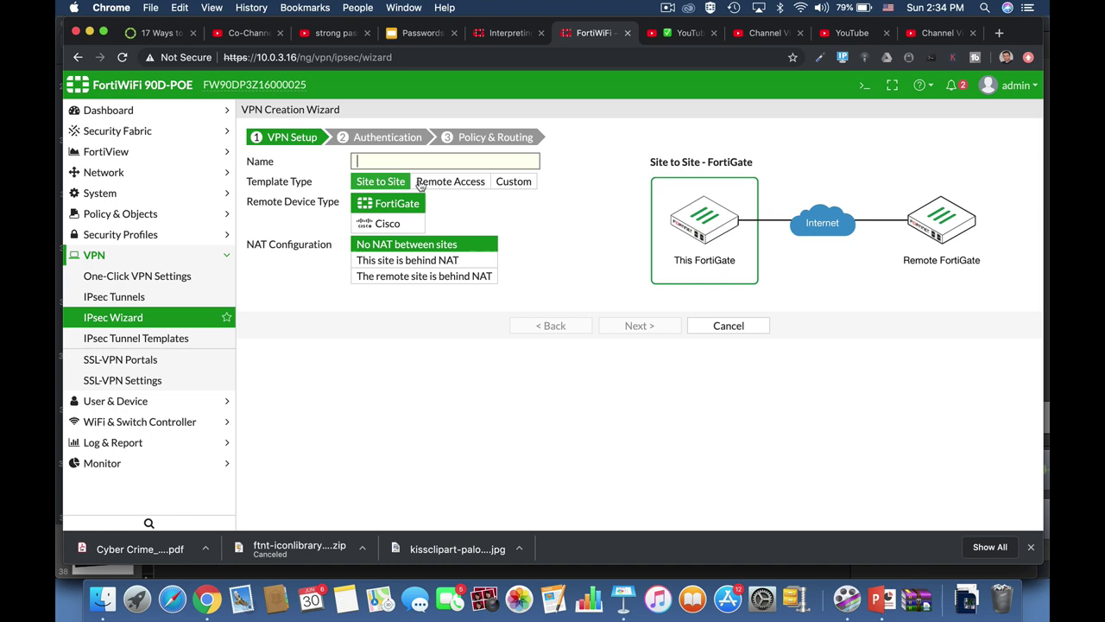
{"action": "type", "text": "fdfdg"}
{"action": "left_click", "coordinate": [637, 324]}
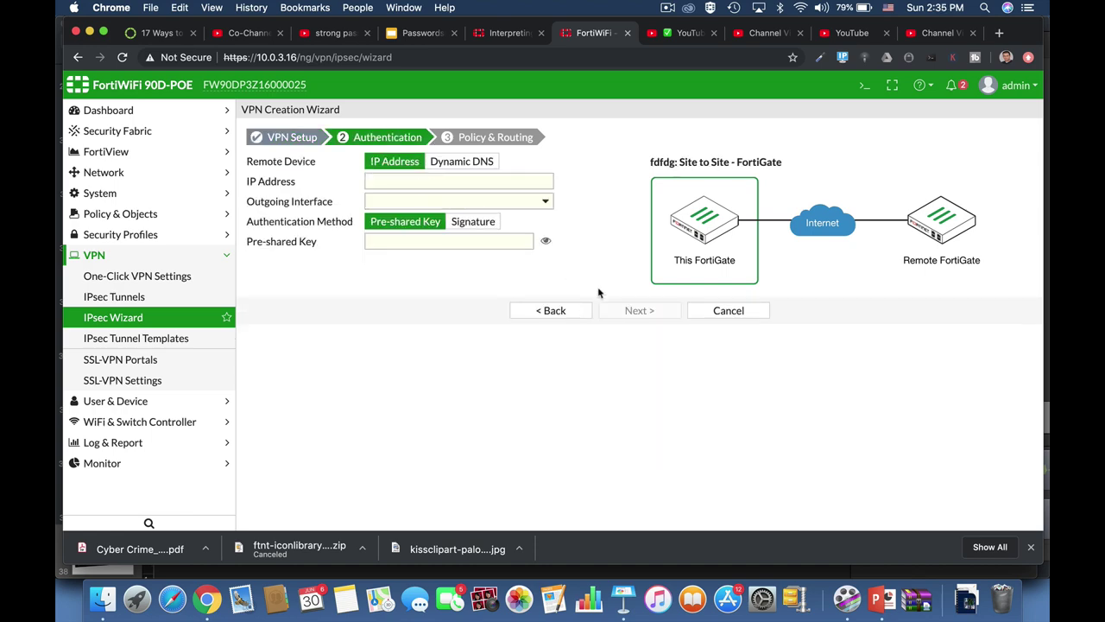
{"action": "left_click", "coordinate": [493, 242]}
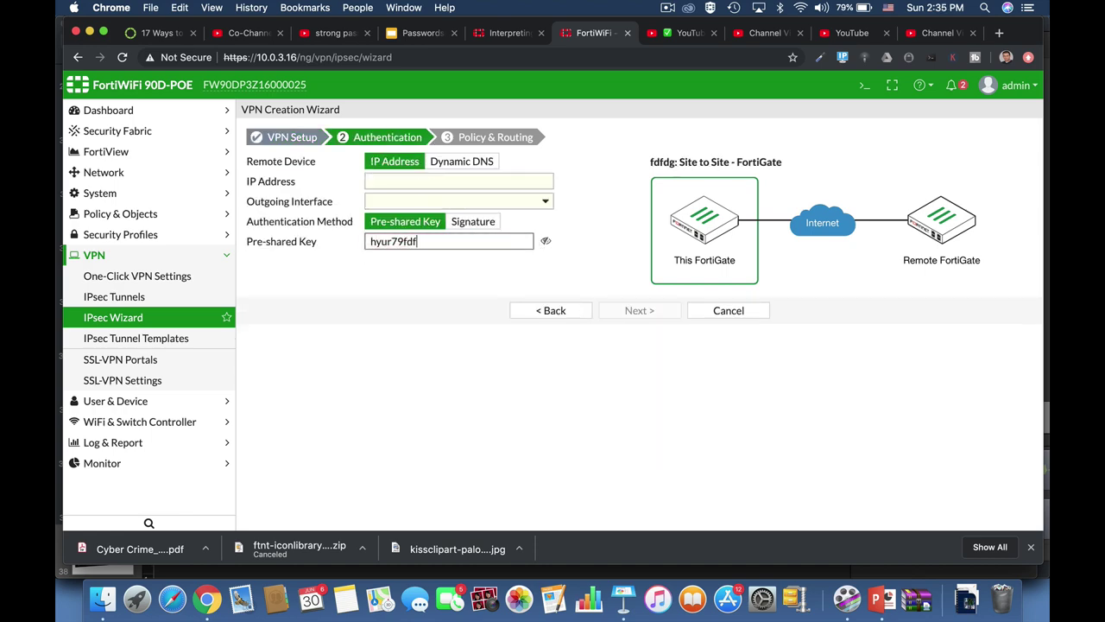
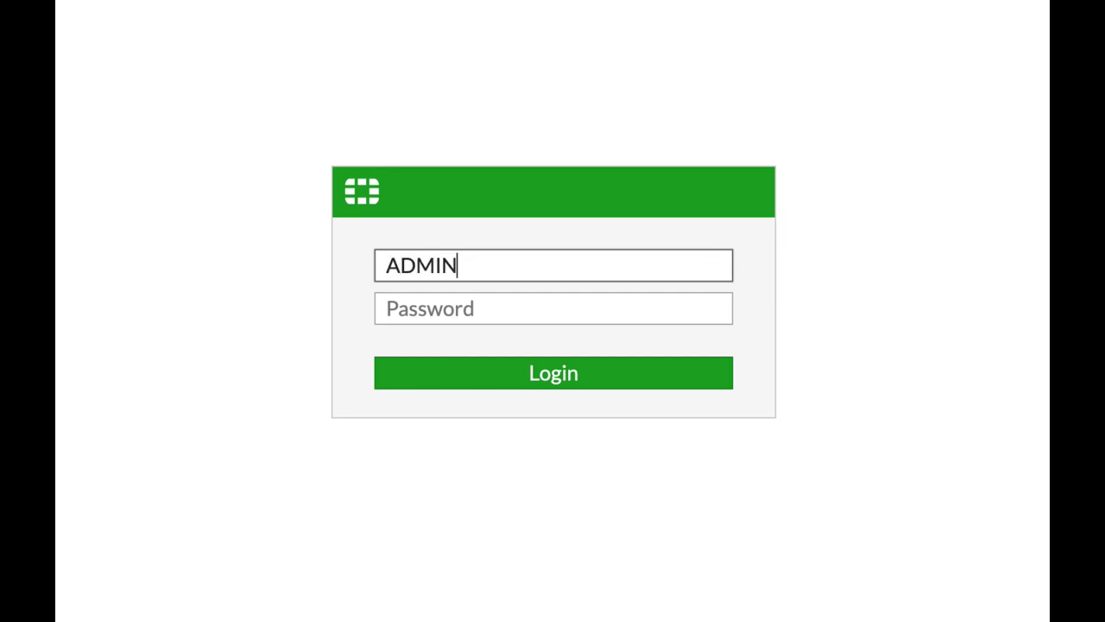
Clear the Username box, enter a short all-caps test value, then a longer mixed-character username
{"action": "key", "text": "BackSpace"}
{"action": "key", "text": "BackSpace"}
{"action": "key", "text": "BackSpace"}
{"action": "key", "text": "BackSpace"}
{"action": "key", "text": "BackSpace"}
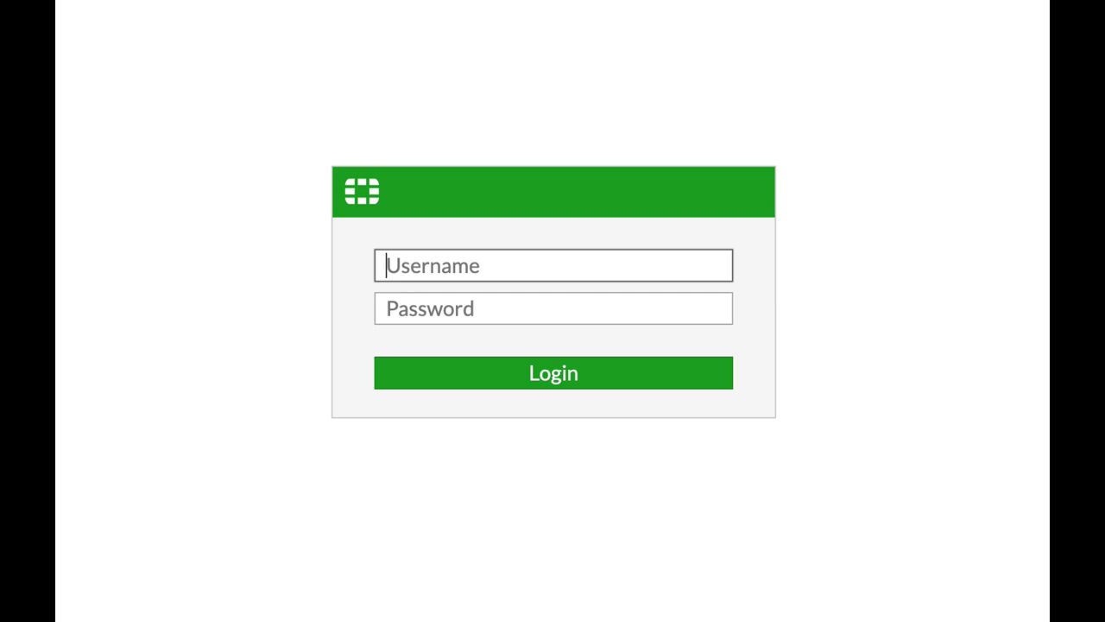
{"action": "type", "text": "ADMIN1"}
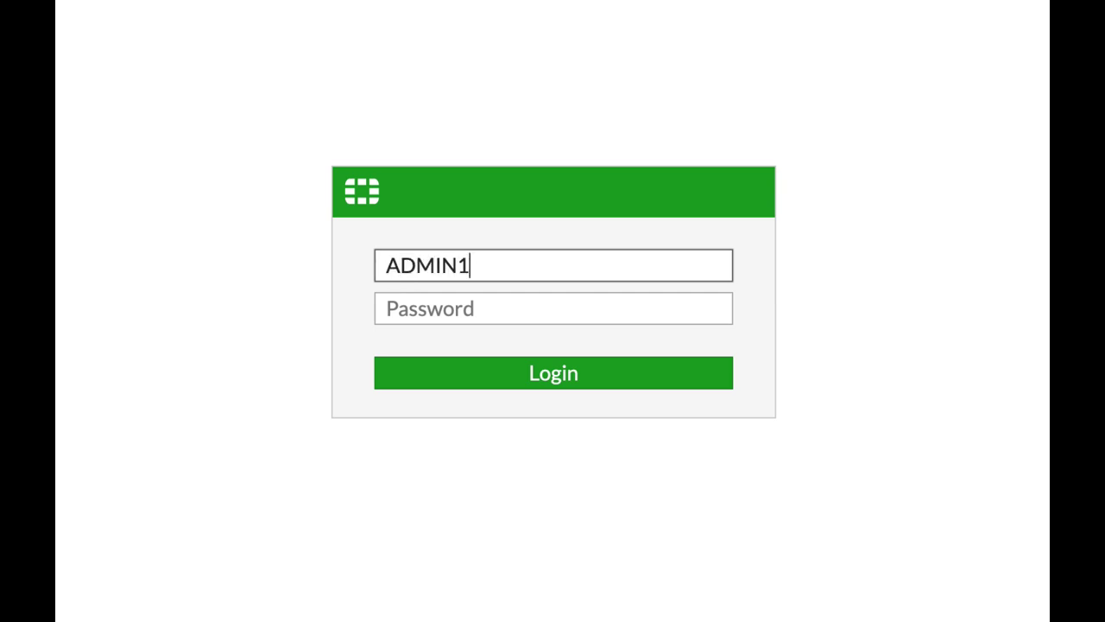
{"action": "type", "text": "234"}
{"action": "key", "text": "BackSpace"}
{"action": "key", "text": "BackSpace"}
{"action": "key", "text": "BackSpace"}
{"action": "key", "text": "BackSpace"}
{"action": "key", "text": "BackSpace"}
{"action": "key", "text": "BackSpace"}
{"action": "key", "text": "BackSpace"}
{"action": "key", "text": "BackSpace"}
{"action": "key", "text": "BackSpace"}
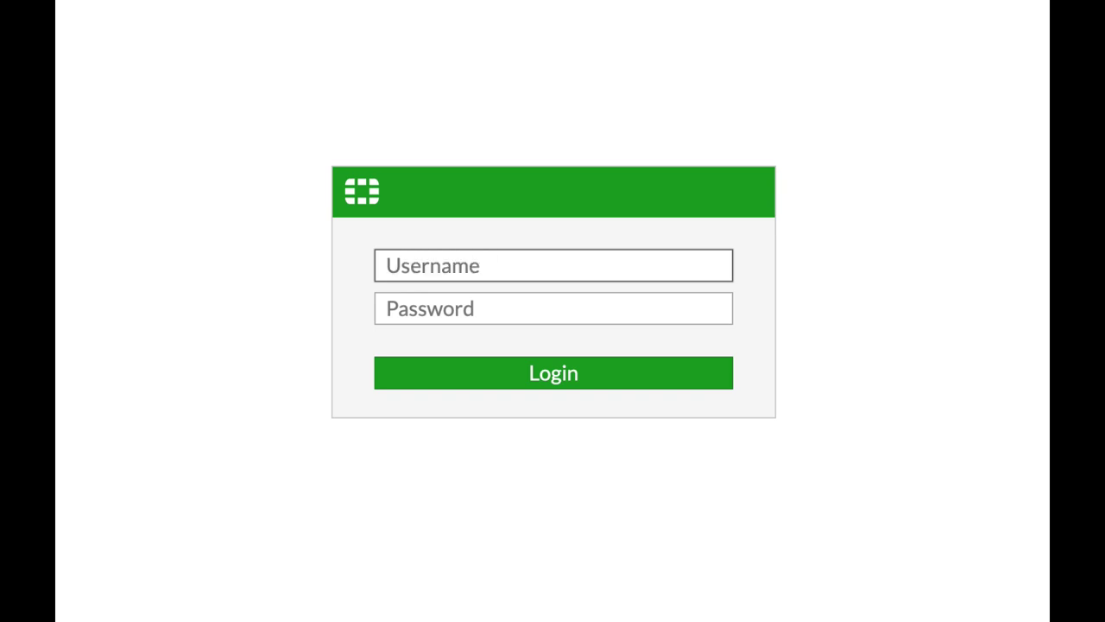
{"action": "type", "text": "ADMIN"}
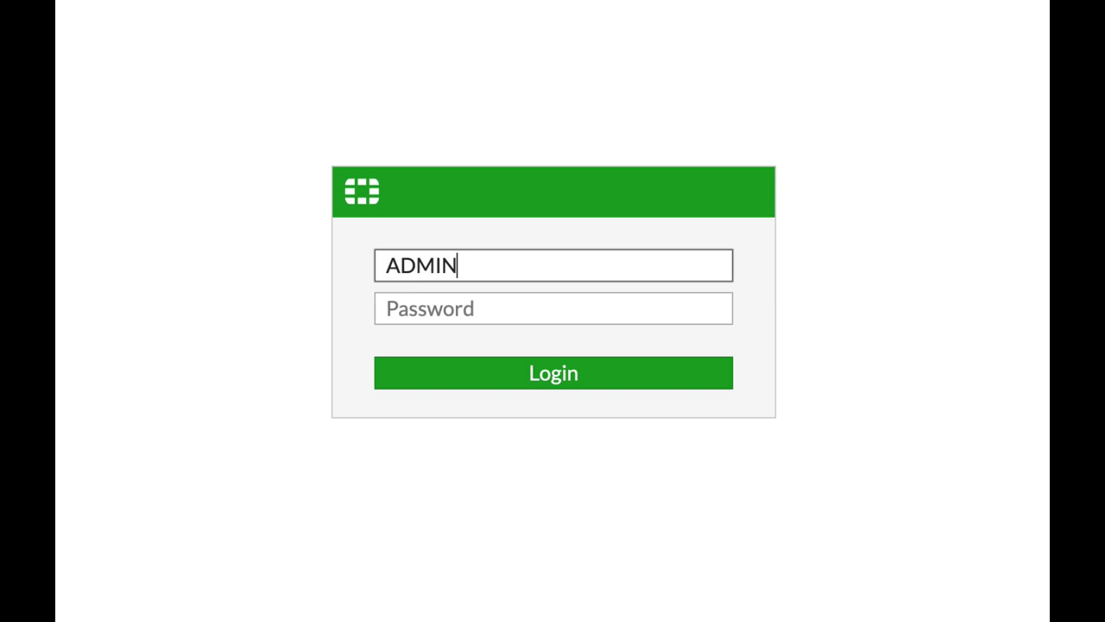
{"action": "type", "text": "you12&"}
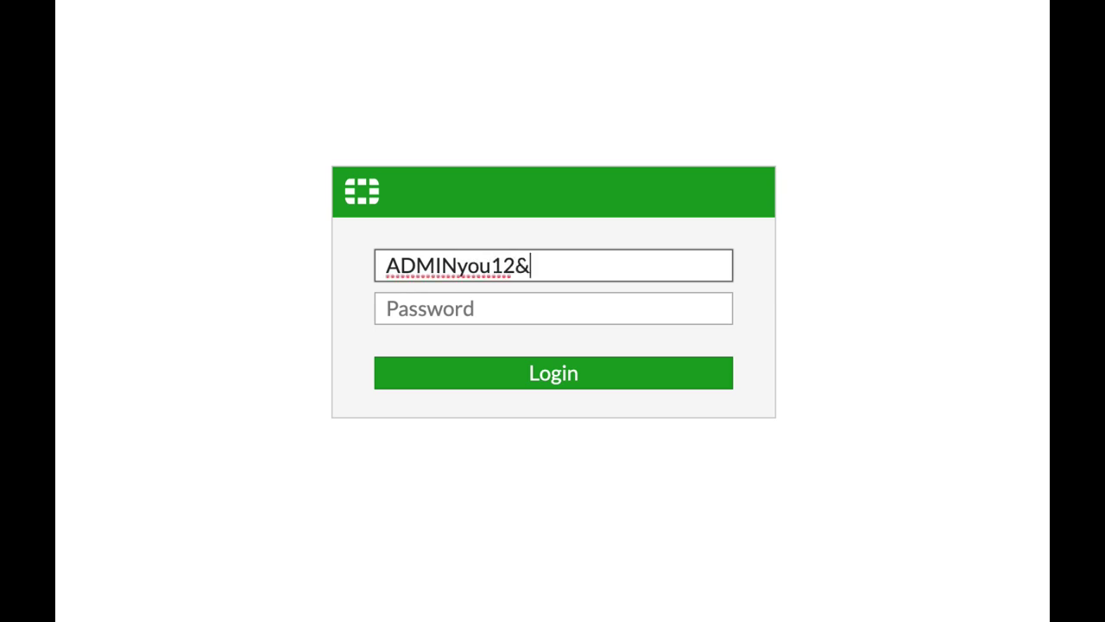